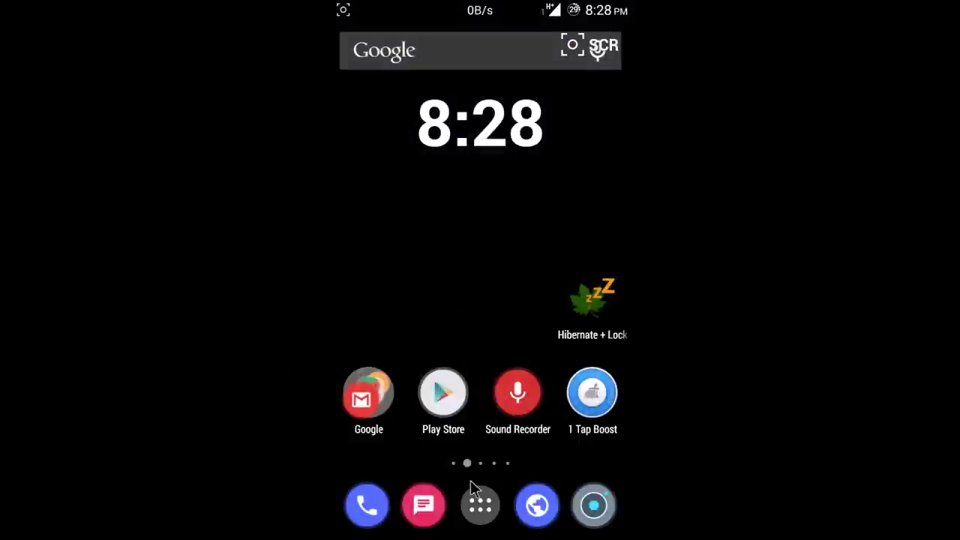
- Open the app drawer, page to the screen with Maps, Phone and Settings, and launch Settings
{"action": "left_click", "coordinate": [483, 507]}
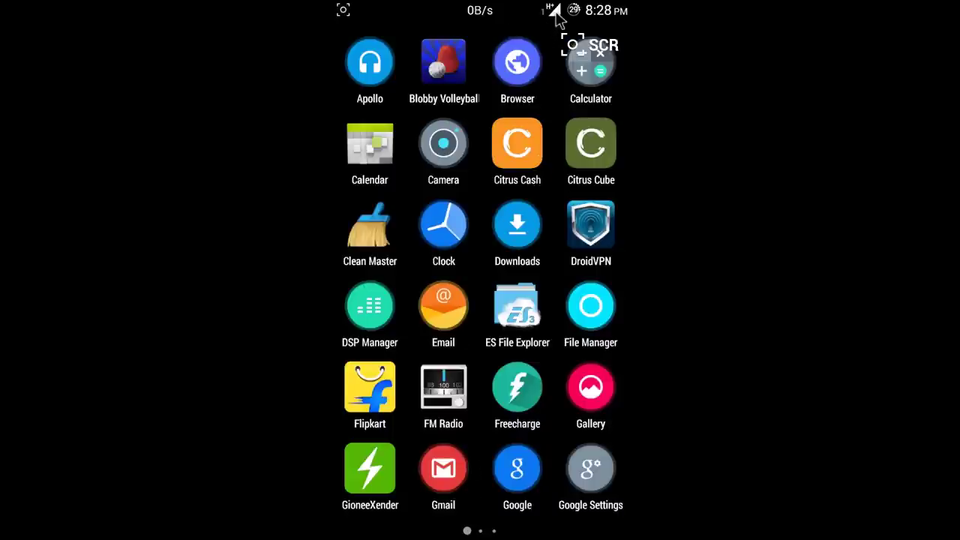
{"action": "left_click_drag", "start_coordinate": [561, 264], "coordinate": [332, 255]}
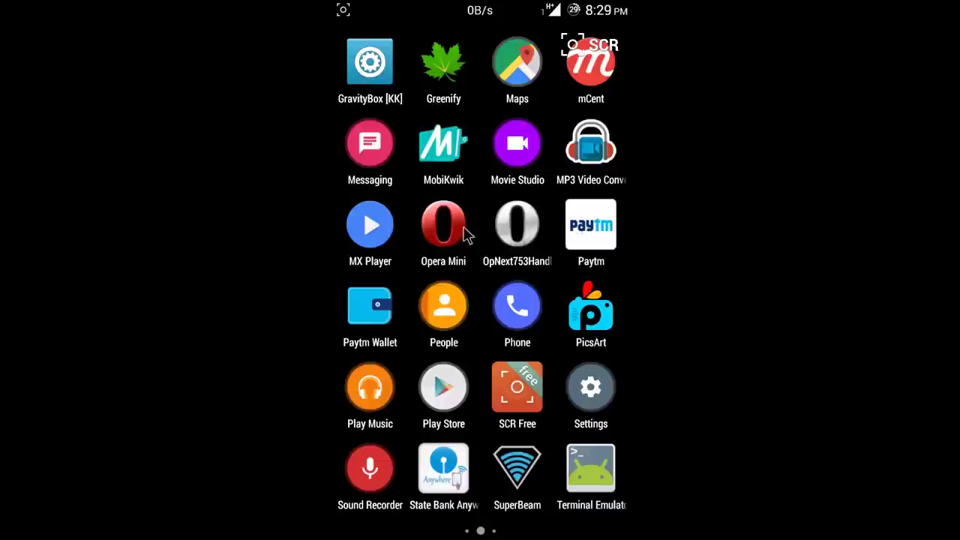
{"action": "mouse_move", "coordinate": [568, 226]}
{"action": "left_mouse_down"}
{"action": "mouse_move", "coordinate": [333, 235]}
{"action": "mouse_move", "coordinate": [630, 220]}
{"action": "left_mouse_up"}
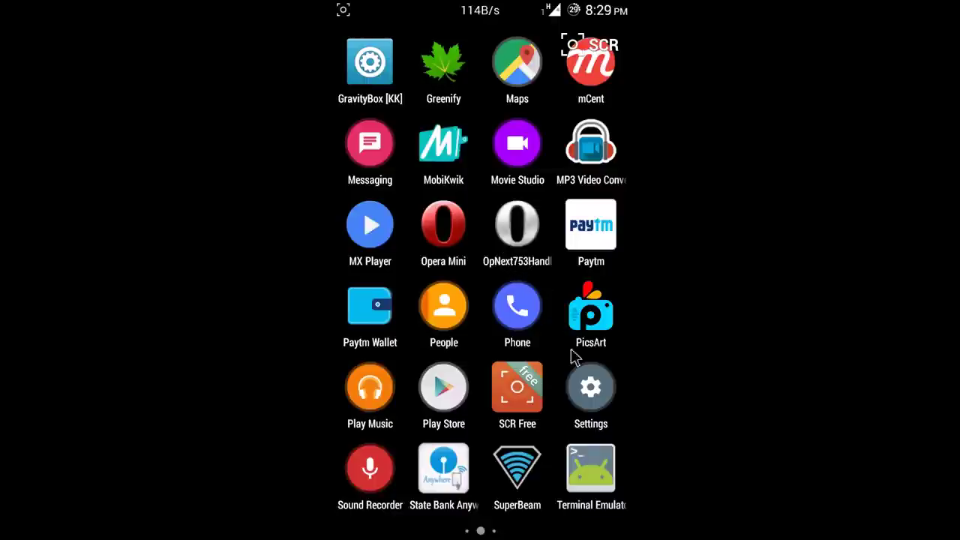
{"action": "left_click", "coordinate": [596, 384]}
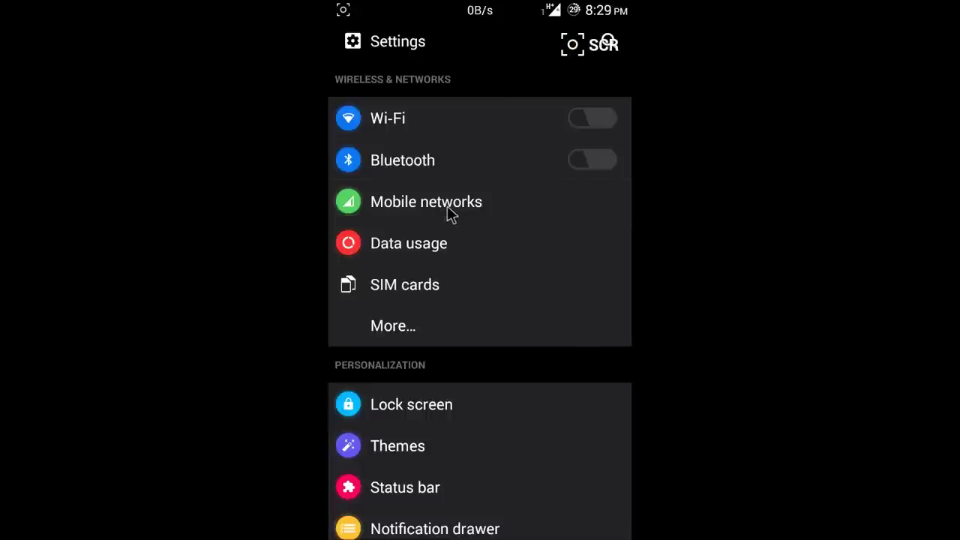
- Confirm Airtel GPRS is the selected access point in Mobile networks, then return home
{"action": "left_click", "coordinate": [443, 202]}
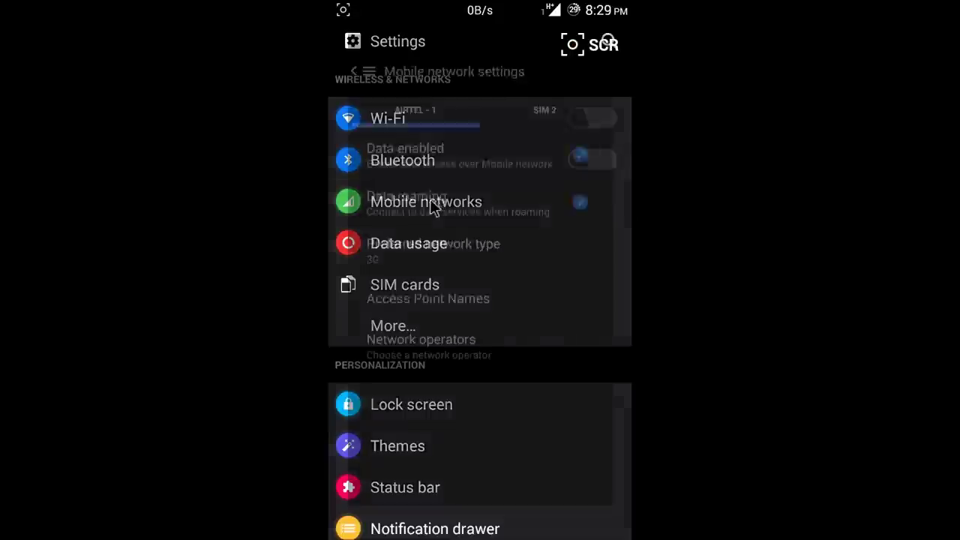
{"action": "left_click", "coordinate": [467, 304]}
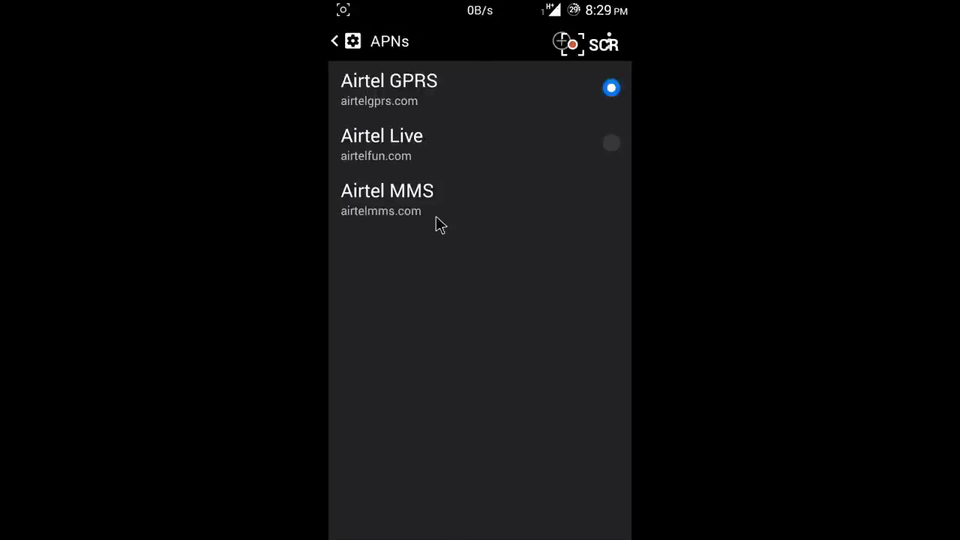
{"action": "key", "text": "Home"}
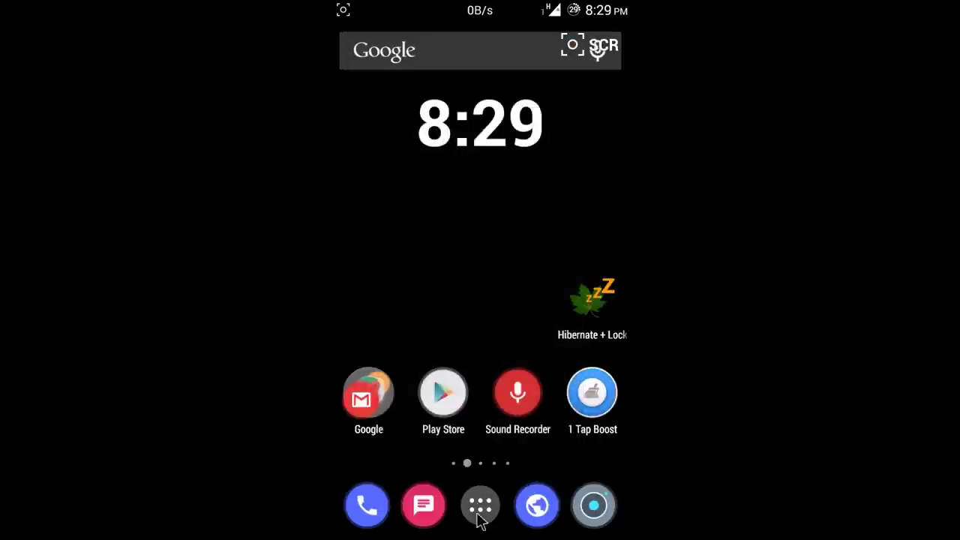
- Launch the Phone app from the app drawer
{"action": "left_click", "coordinate": [479, 518]}
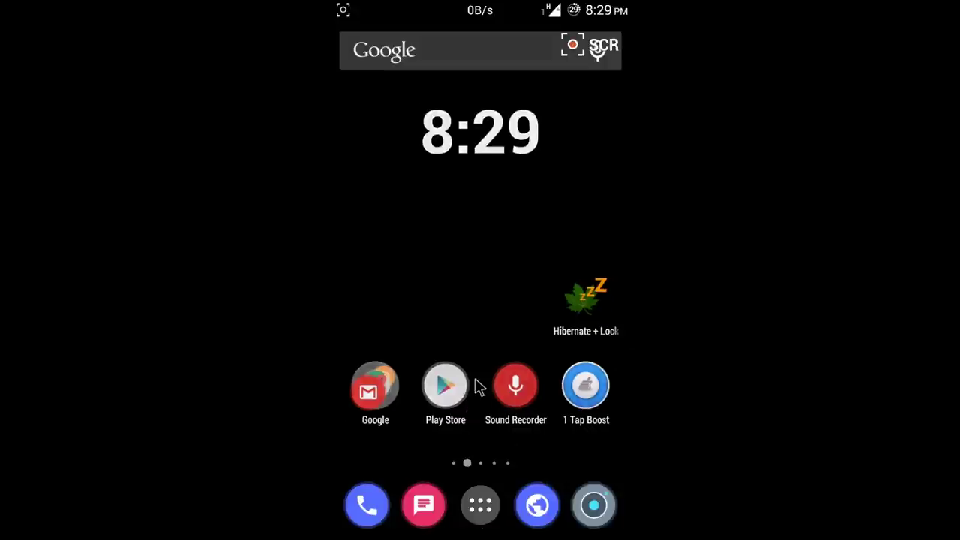
{"action": "left_click_drag", "start_coordinate": [570, 360], "coordinate": [390, 338]}
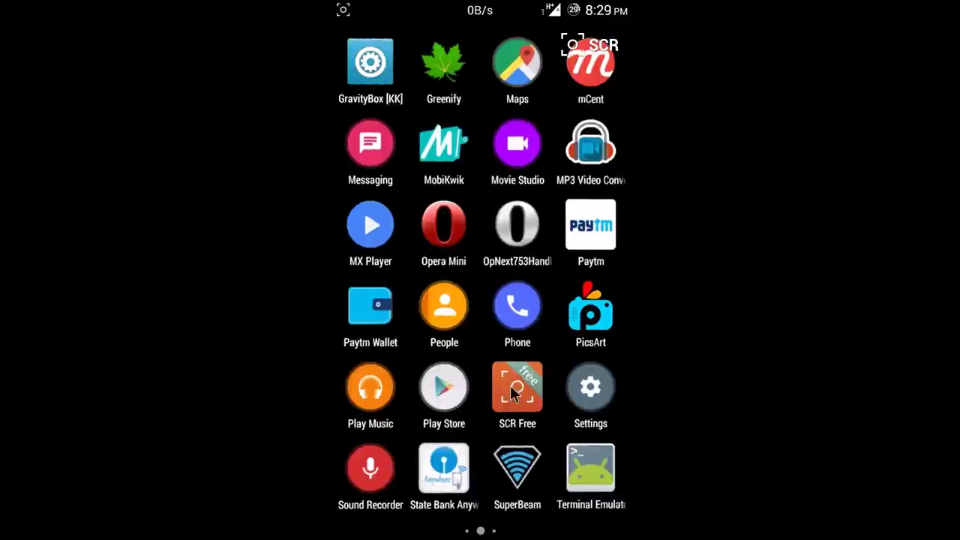
{"action": "mouse_move", "coordinate": [582, 360]}
{"action": "left_mouse_down"}
{"action": "mouse_move", "coordinate": [360, 311]}
{"action": "mouse_move", "coordinate": [420, 338]}
{"action": "left_mouse_up"}
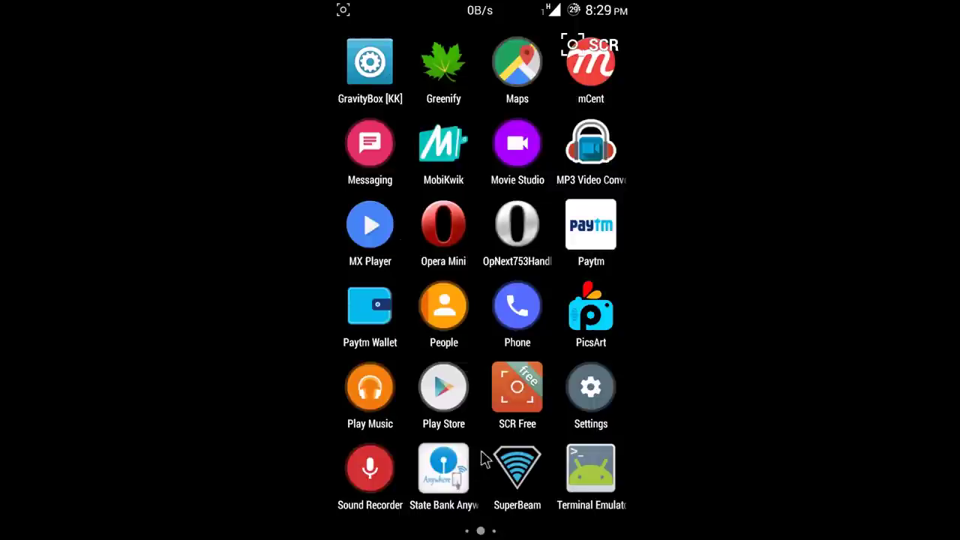
{"action": "left_click", "coordinate": [504, 329]}
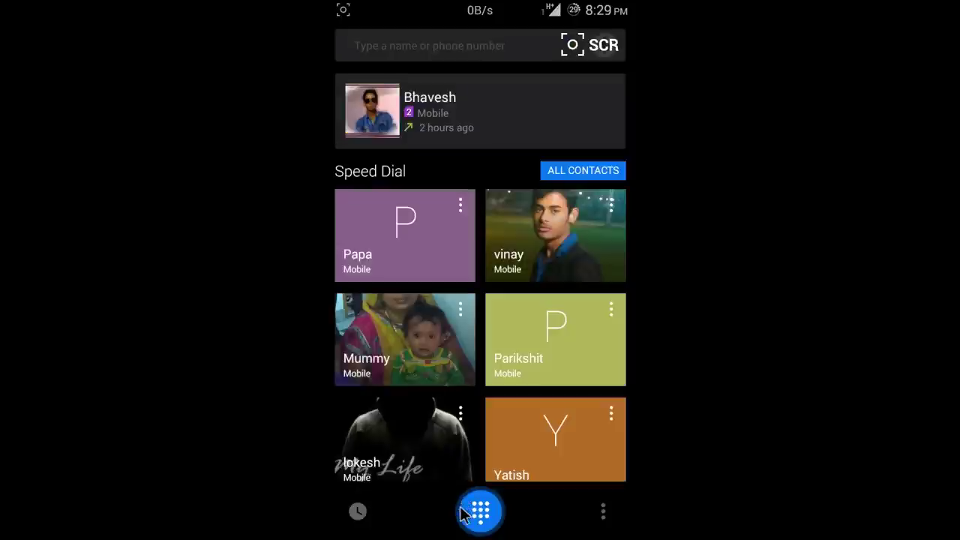
- Dial *123# to check the balance, dismiss the Rs.0.00 reply, and go home
{"action": "left_click", "coordinate": [483, 516]}
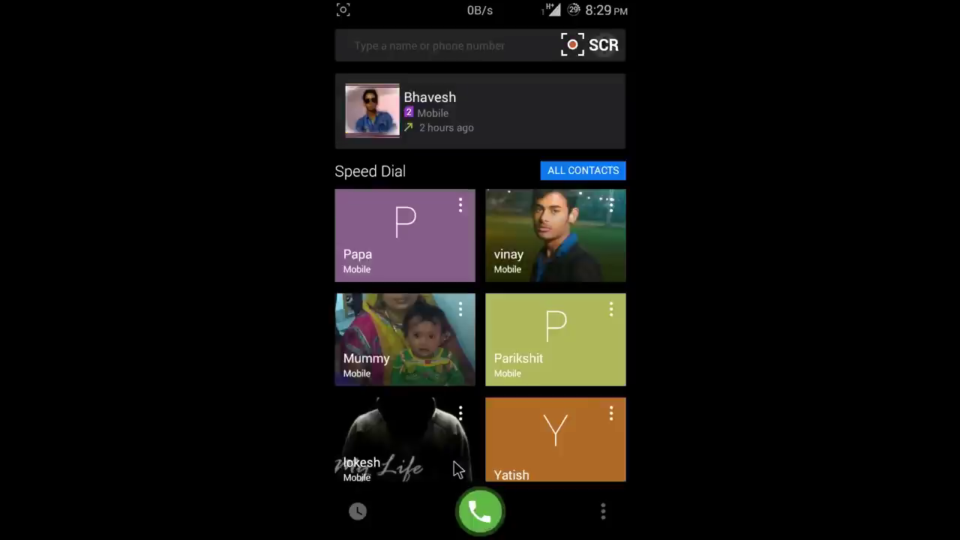
{"action": "left_click", "coordinate": [396, 459]}
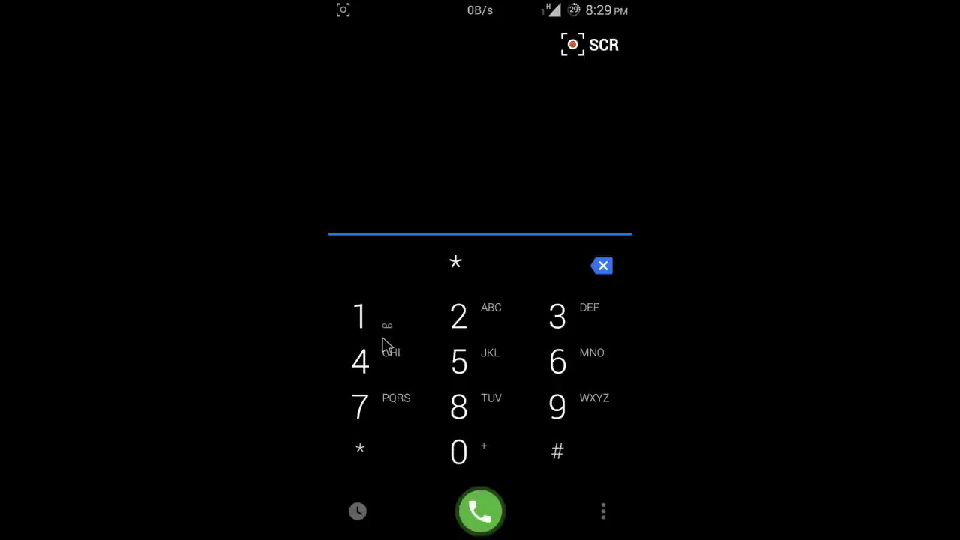
{"action": "left_click", "coordinate": [424, 313]}
{"action": "left_click", "coordinate": [466, 319]}
{"action": "left_click", "coordinate": [554, 311]}
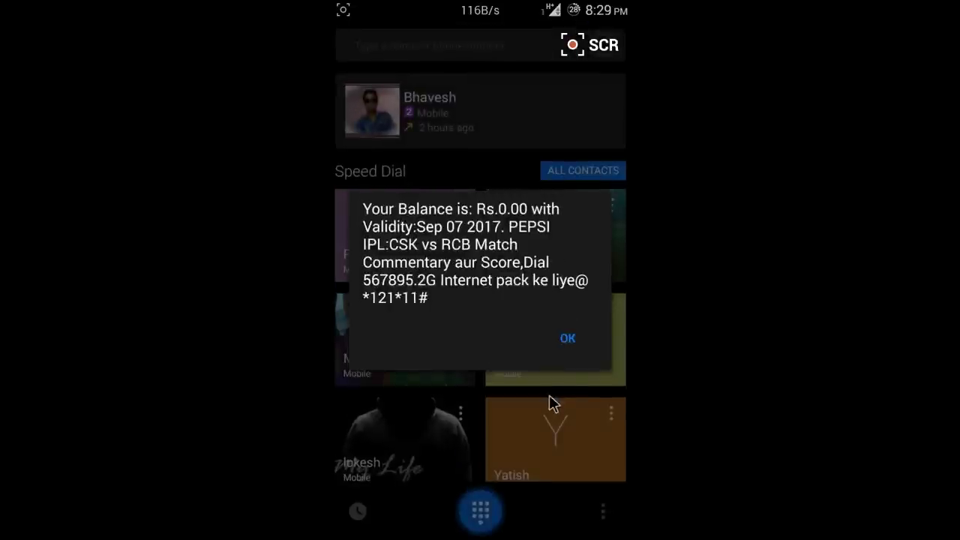
{"action": "left_click", "coordinate": [569, 339]}
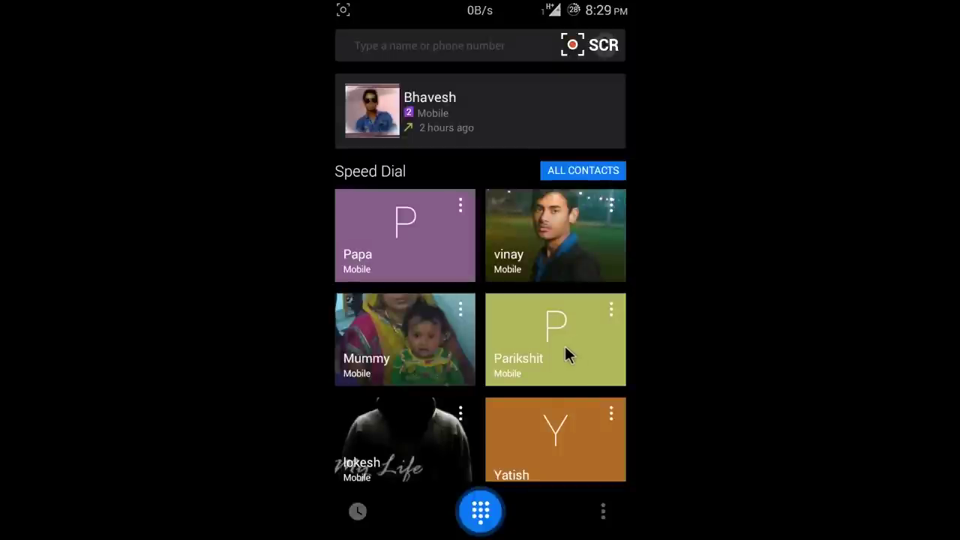
{"action": "left_click", "coordinate": [578, 362]}
{"action": "key", "text": "Home"}
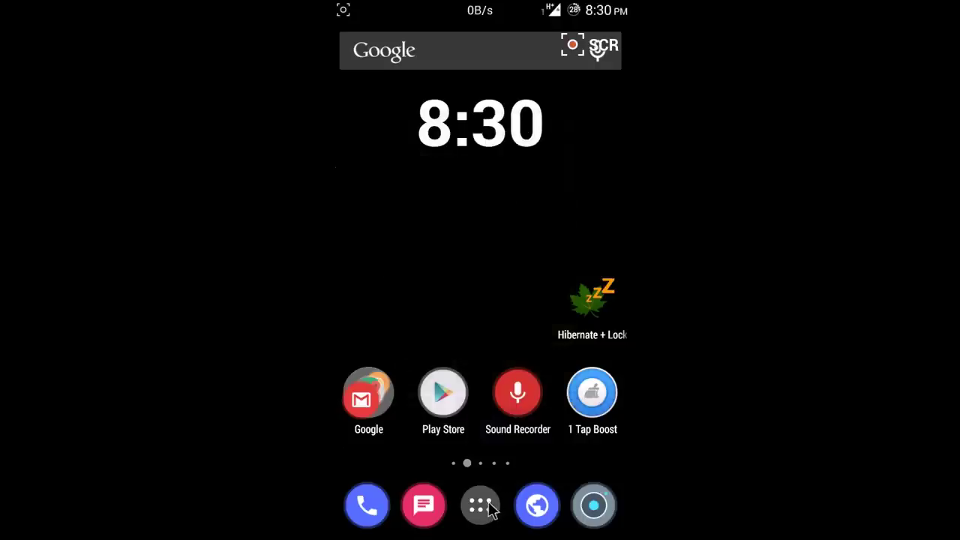
- Launch the OpNext handler with Remove Port checked and Real Host as proxy type
{"action": "left_click", "coordinate": [480, 505]}
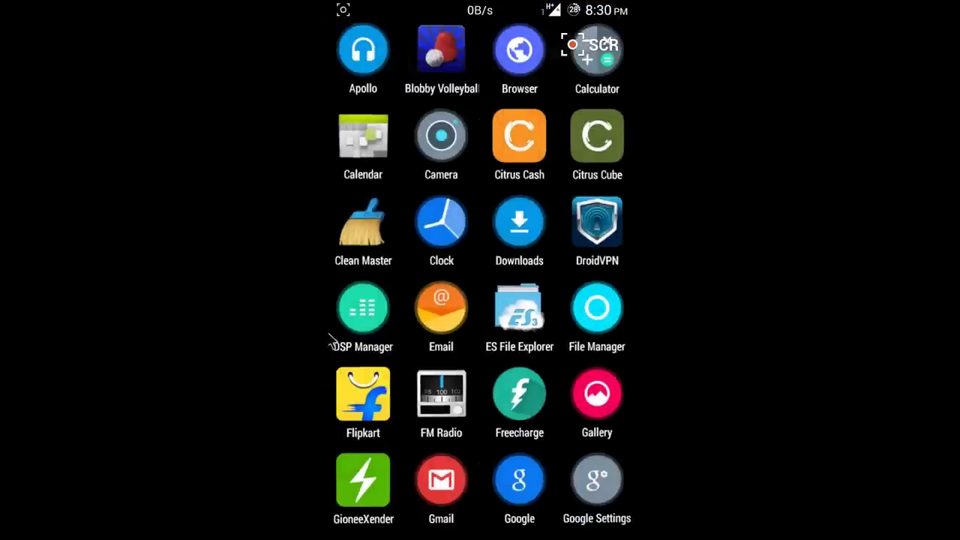
{"action": "scroll", "coordinate": [367, 341], "scroll_direction": "down", "scroll_amount": 1}
{"action": "left_click", "coordinate": [528, 250]}
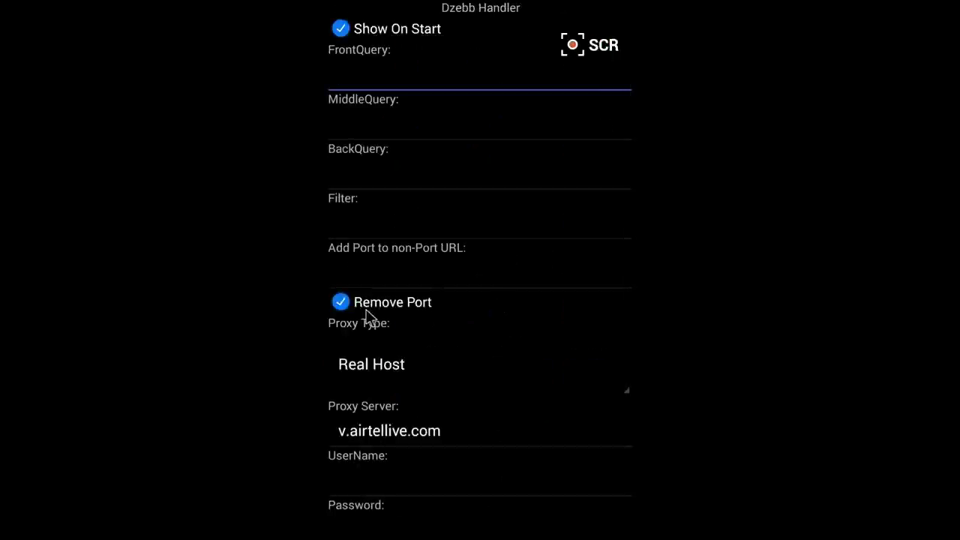
{"action": "left_click", "coordinate": [363, 308]}
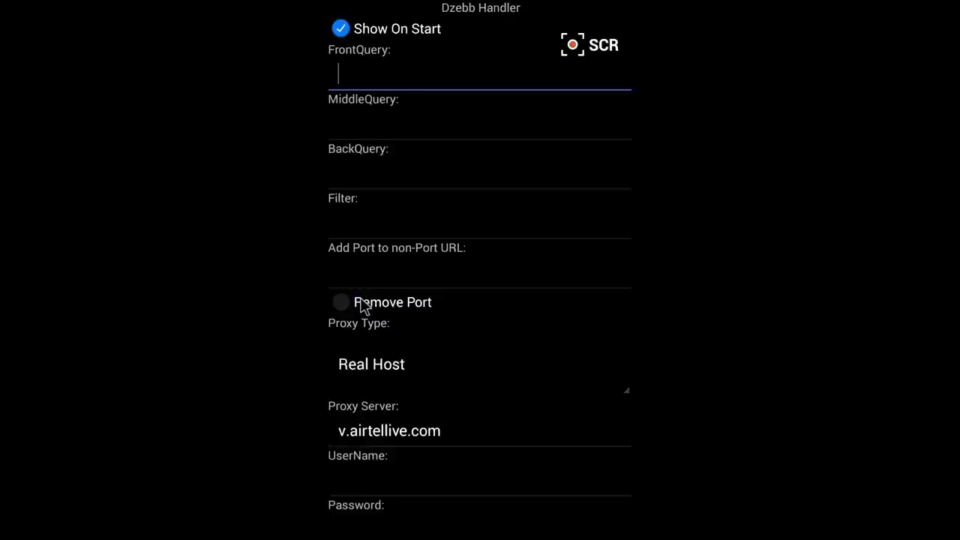
{"action": "left_click", "coordinate": [420, 368]}
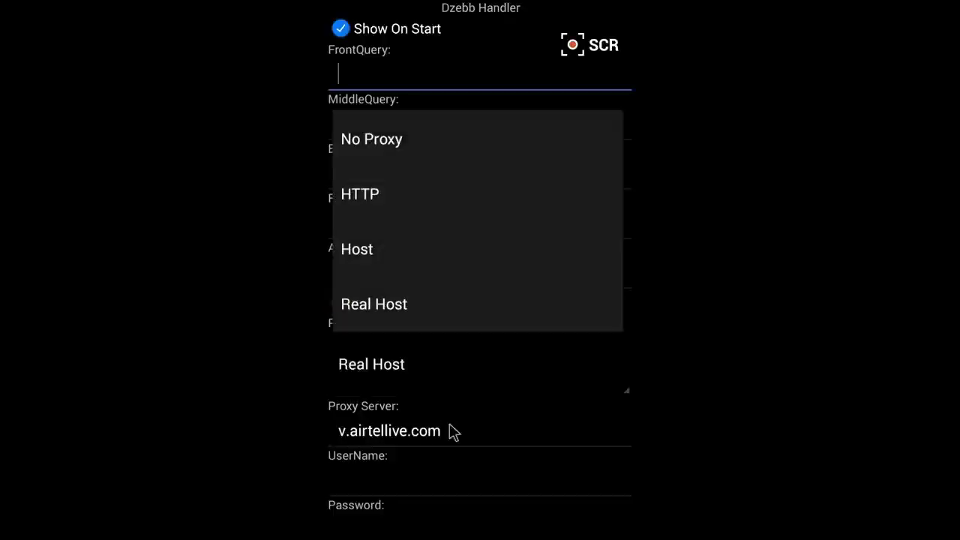
{"action": "left_click", "coordinate": [441, 304]}
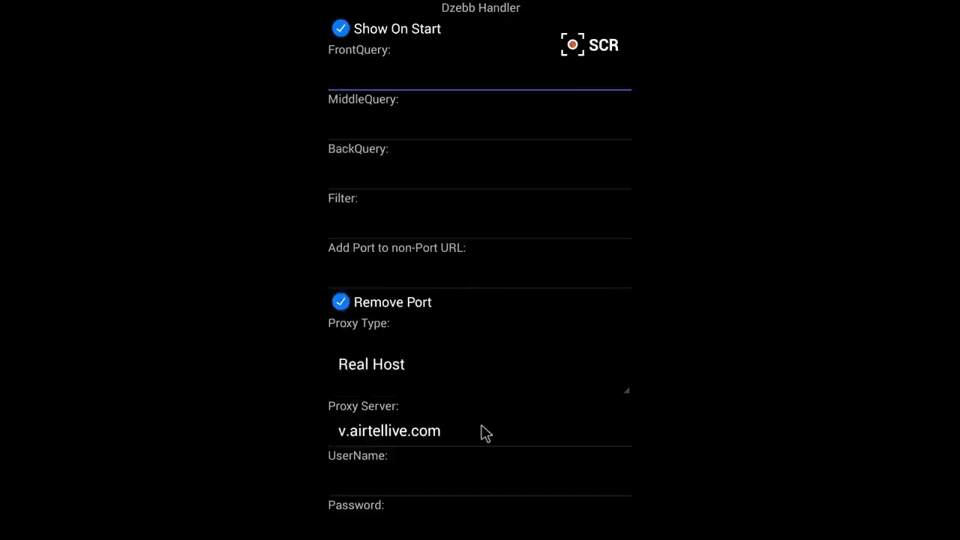
- Set proxy server v.airtellive.com with Full Screen on, save, and start Opera Mini Next
{"action": "left_click", "coordinate": [465, 433]}
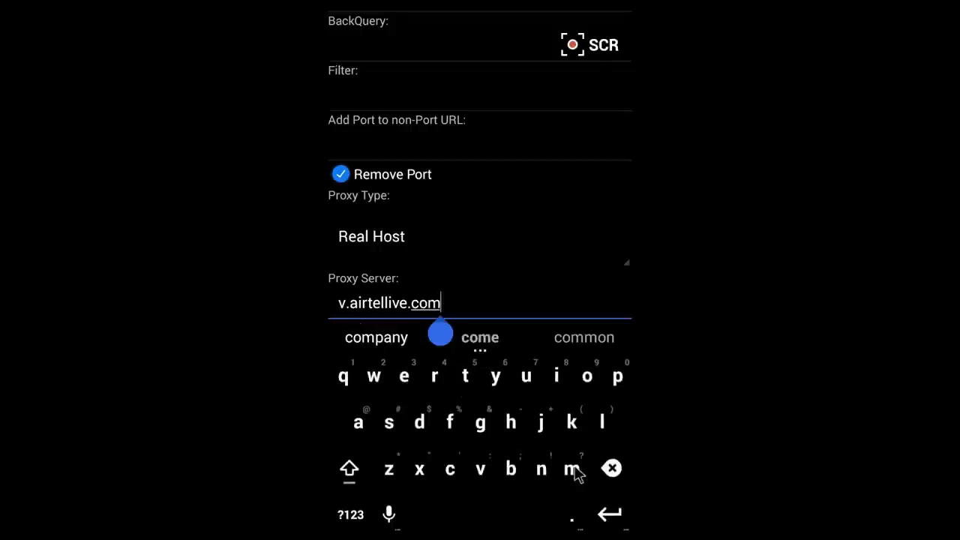
{"action": "left_click", "coordinate": [467, 303]}
{"action": "scroll", "coordinate": [529, 197], "scroll_direction": "down", "scroll_amount": 1}
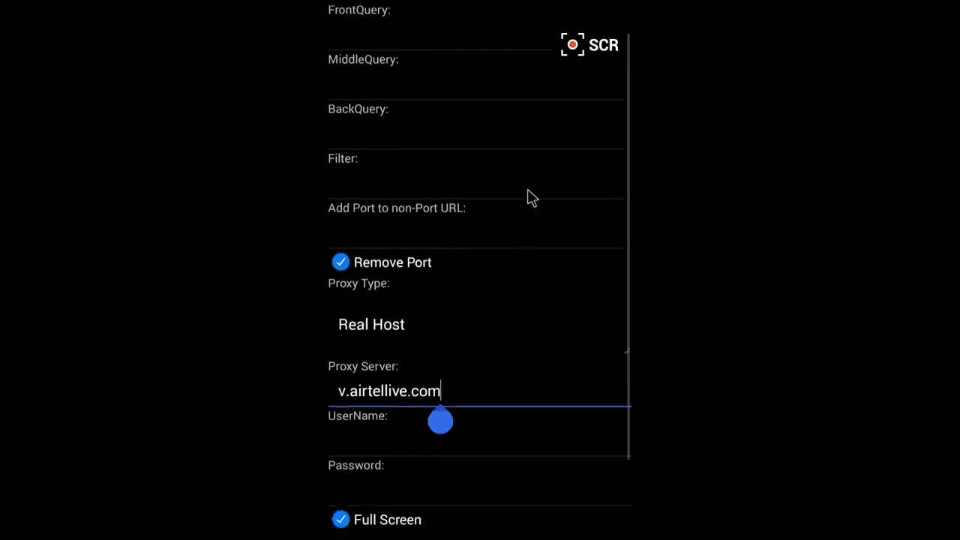
{"action": "scroll", "coordinate": [529, 197], "scroll_direction": "down", "scroll_amount": 1}
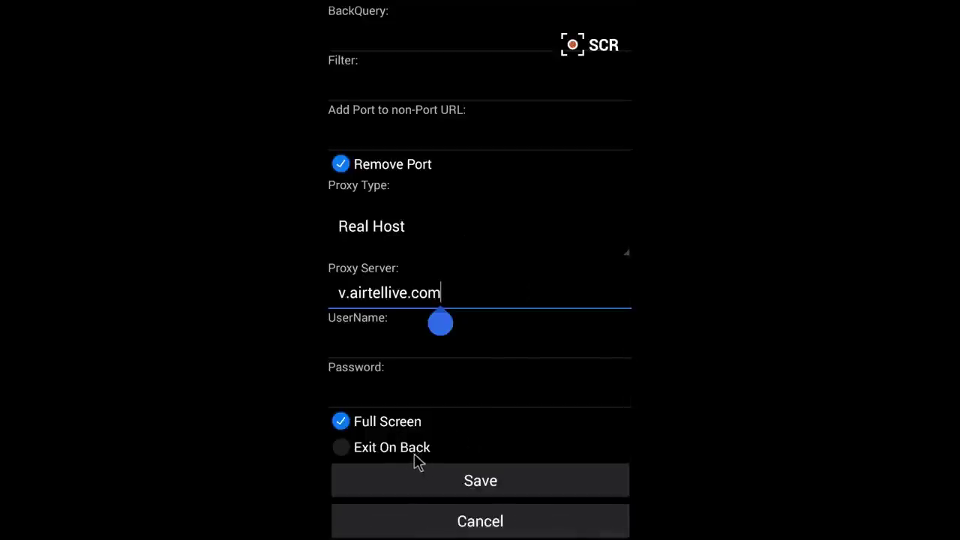
{"action": "left_click", "coordinate": [391, 433]}
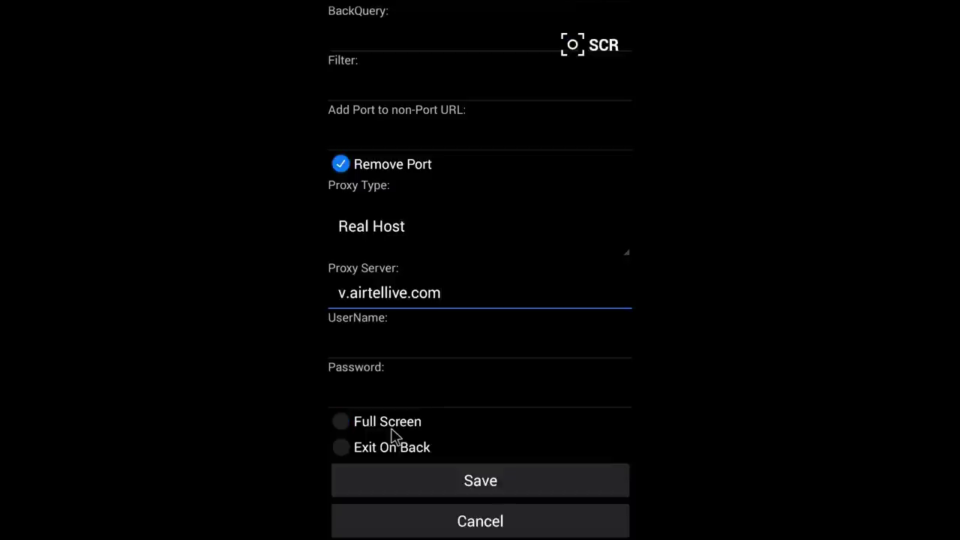
{"action": "left_click", "coordinate": [441, 487]}
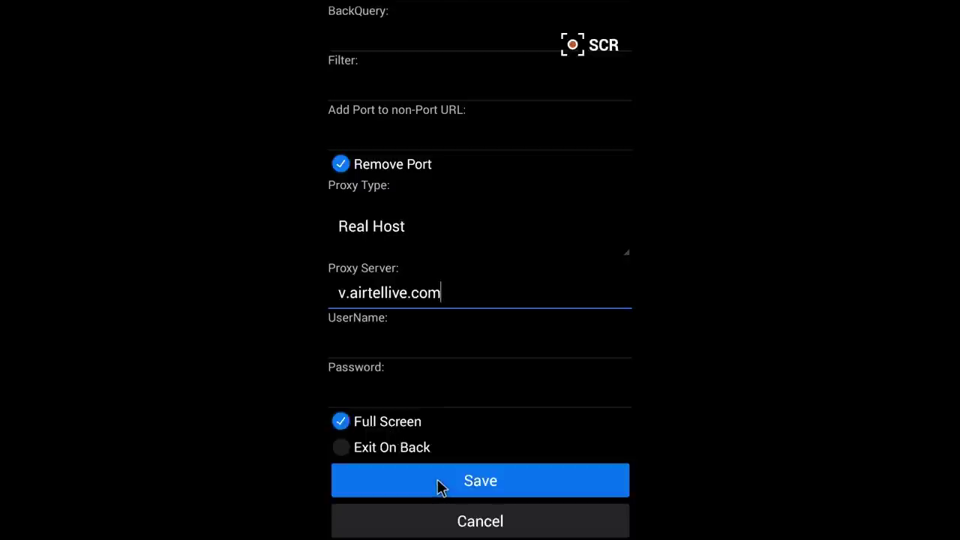
{"action": "left_click", "coordinate": [441, 486]}
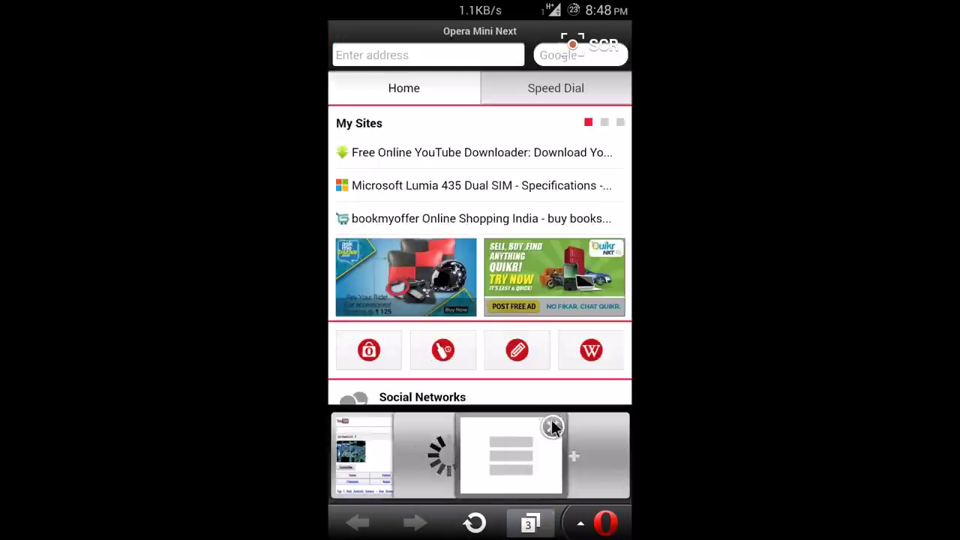
{"action": "left_click", "coordinate": [552, 428]}
- Look over the Privacy settings, then run the Network test from Advanced settings
{"action": "left_click", "coordinate": [583, 523]}
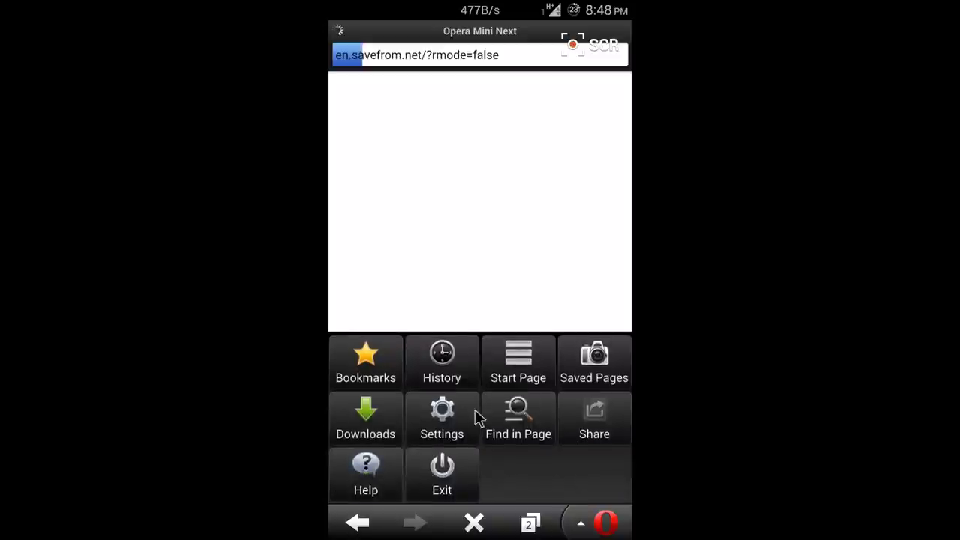
{"action": "left_click", "coordinate": [465, 417]}
{"action": "left_click", "coordinate": [490, 469]}
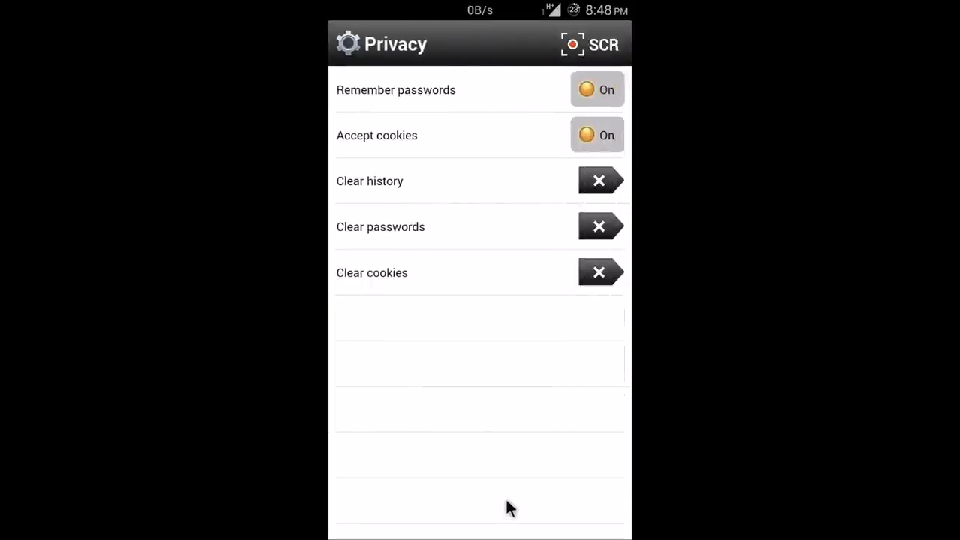
{"action": "key", "text": "Escape"}
{"action": "left_click", "coordinate": [492, 501]}
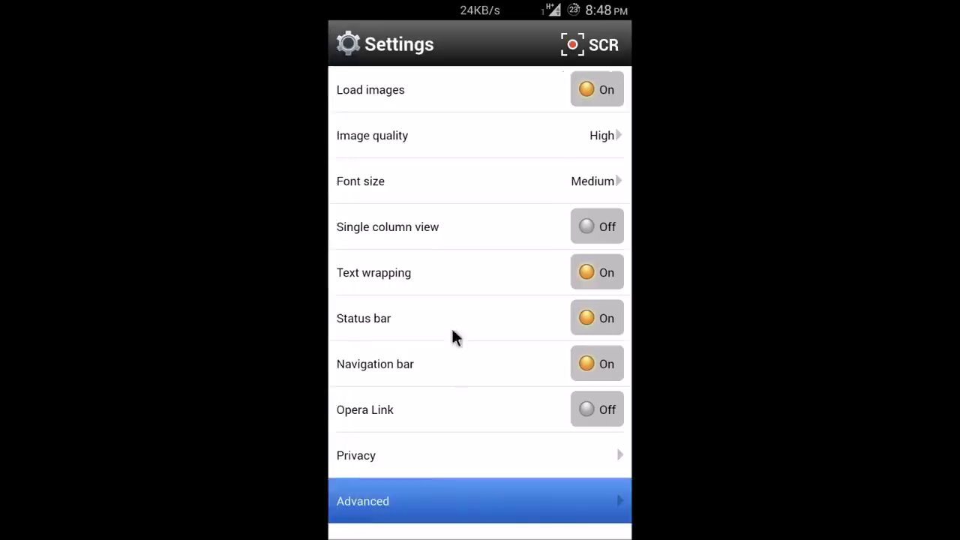
{"action": "left_click", "coordinate": [454, 235]}
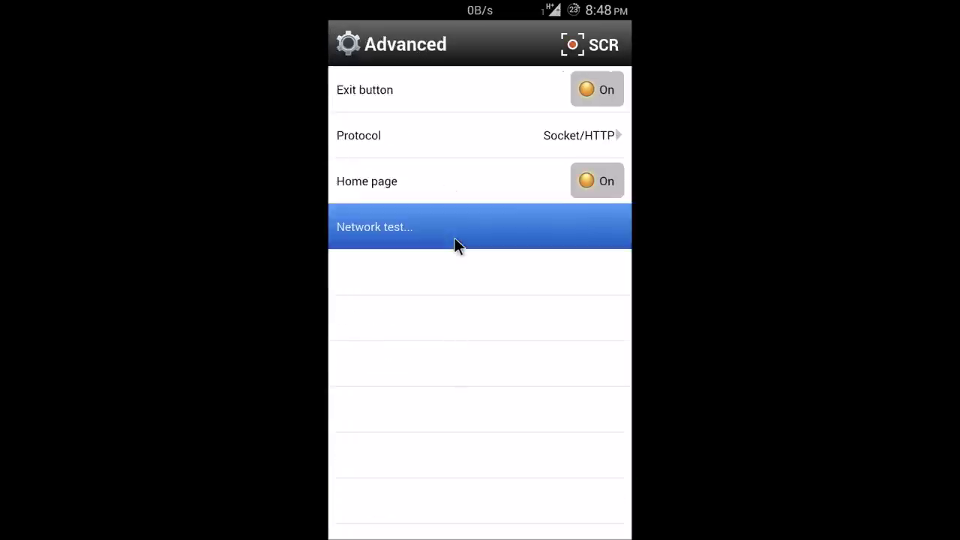
{"action": "left_click", "coordinate": [527, 534]}
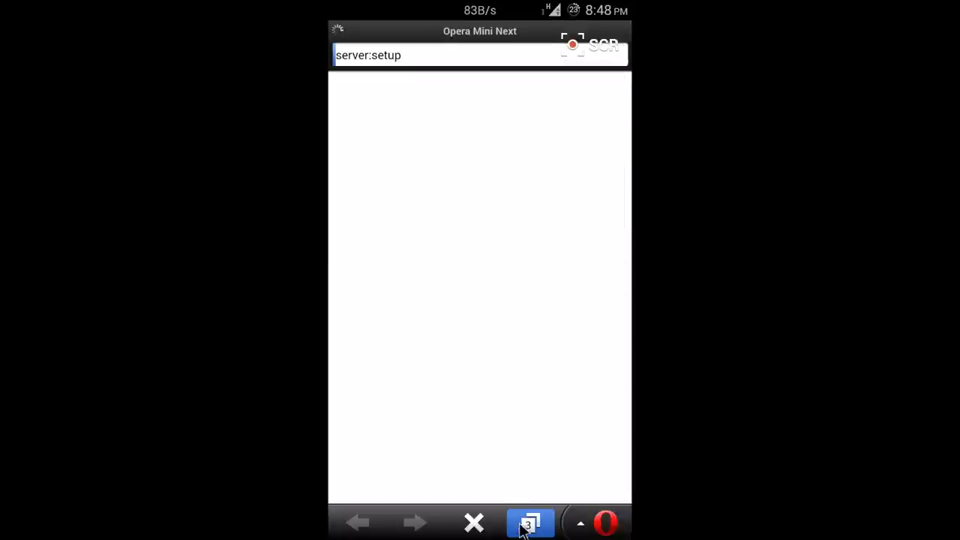
- Paste the YouTube video link into savefrom.net and submit it
{"action": "left_click", "coordinate": [428, 447]}
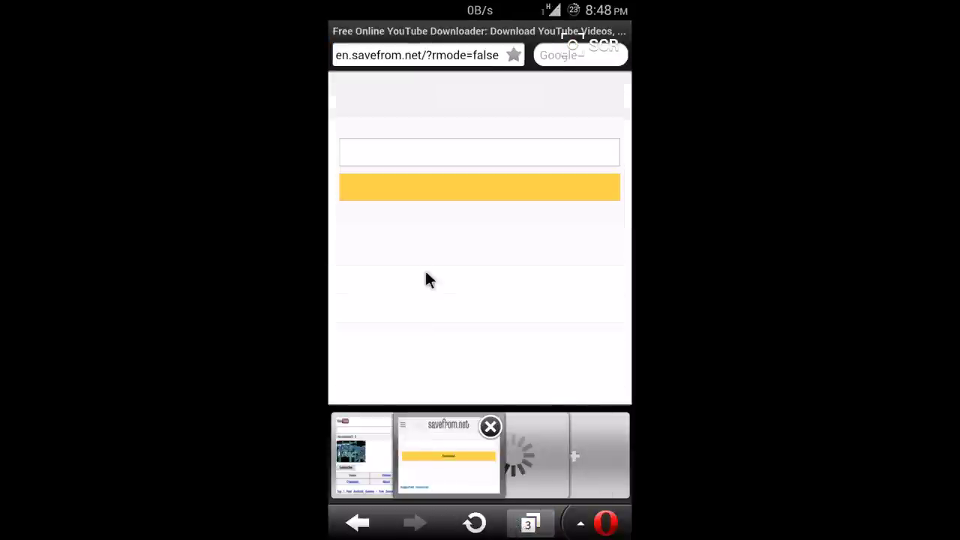
{"action": "left_click", "coordinate": [435, 155]}
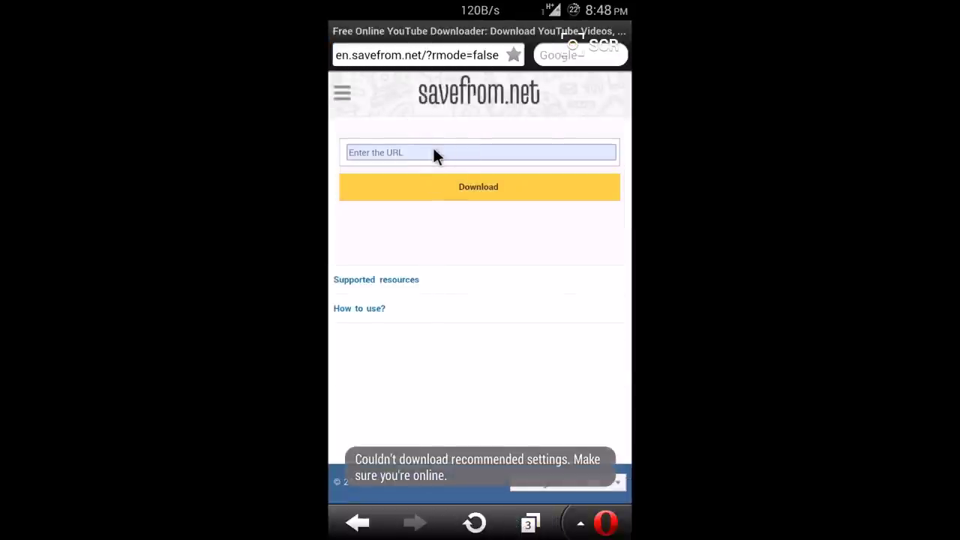
{"action": "left_click", "coordinate": [428, 166]}
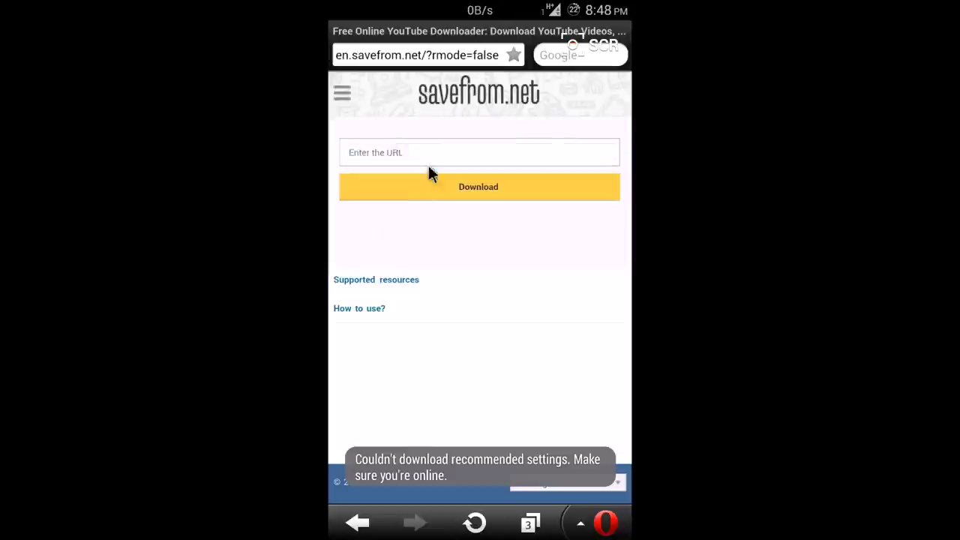
{"action": "left_click", "coordinate": [461, 186]}
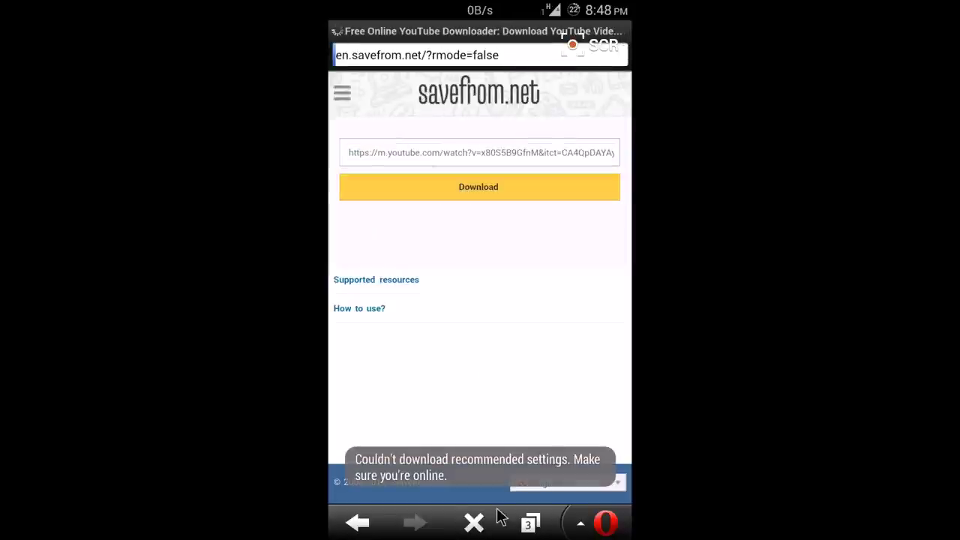
- Close the loading server:setup network test tab
{"action": "left_click", "coordinate": [515, 537]}
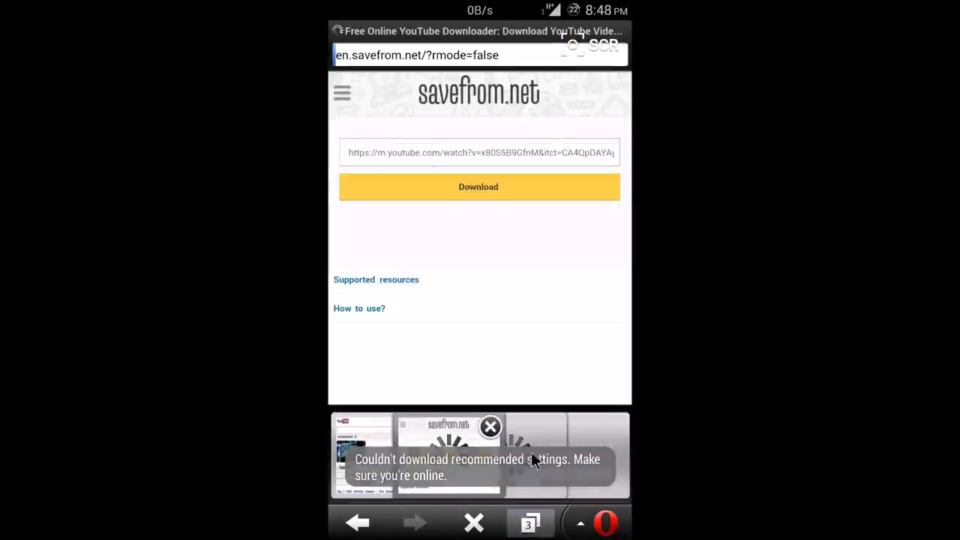
{"action": "left_click", "coordinate": [531, 451]}
{"action": "left_click", "coordinate": [553, 428]}
- Load 'fb' in a new tab, then switch back to the YouTube channel tab
{"action": "left_click", "coordinate": [576, 453]}
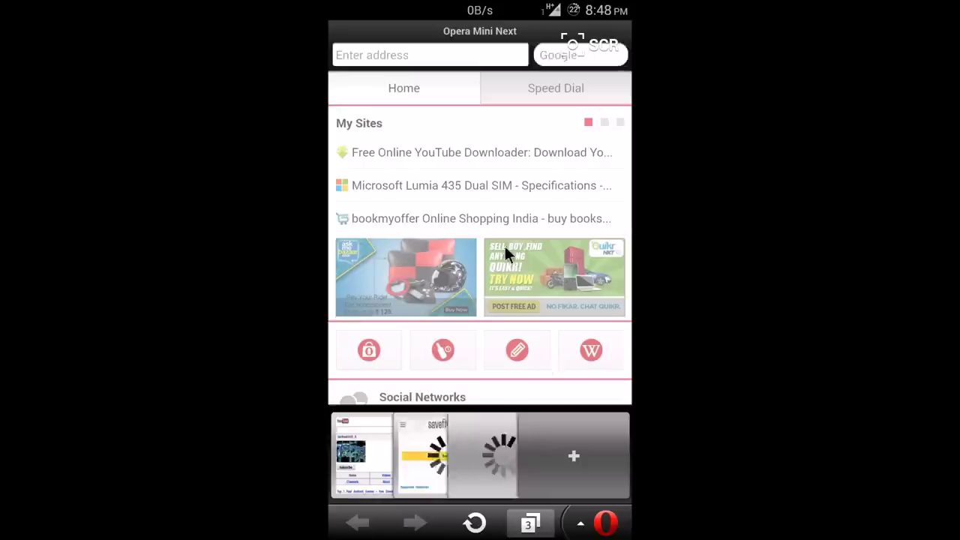
{"action": "left_click", "coordinate": [439, 51]}
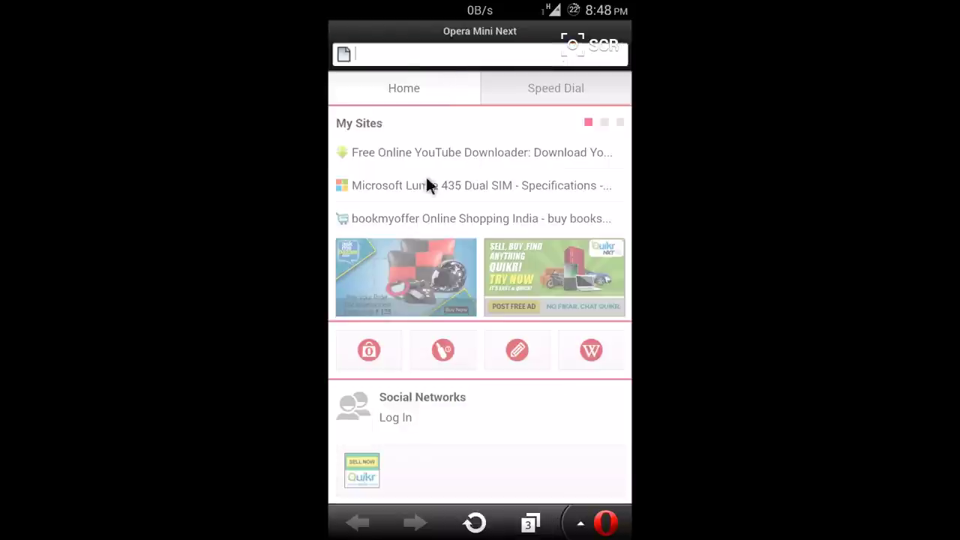
{"action": "type", "text": "f"}
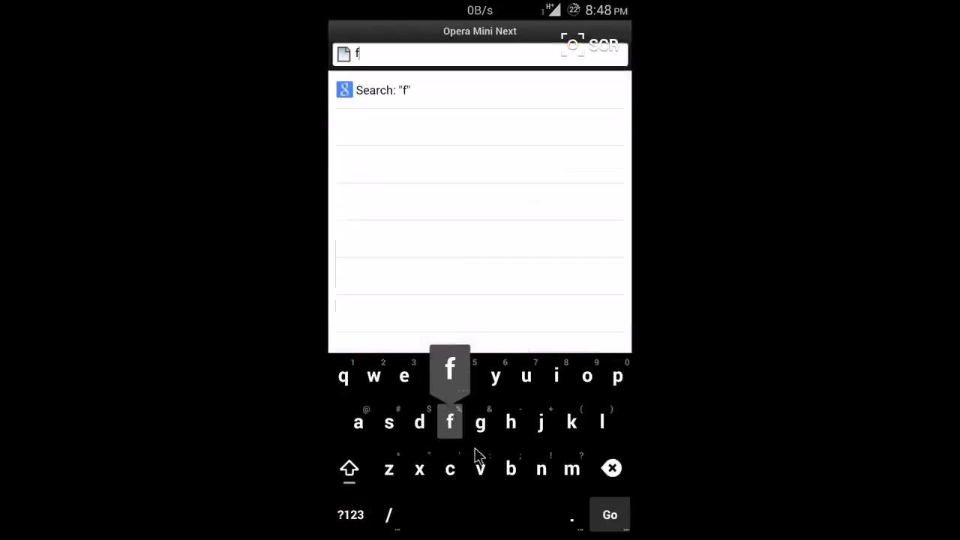
{"action": "type", "text": "b"}
{"action": "left_click", "coordinate": [607, 518]}
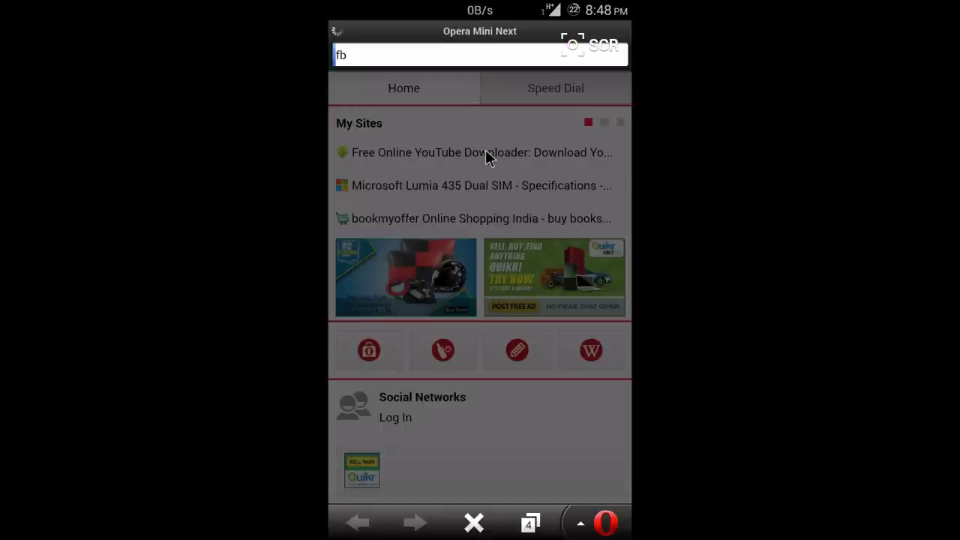
{"action": "left_click", "coordinate": [528, 519]}
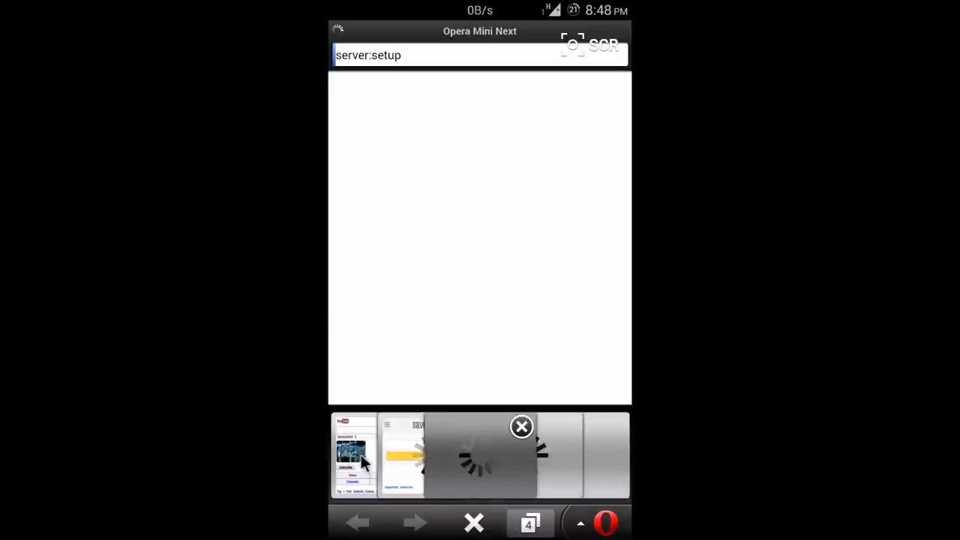
{"action": "left_click", "coordinate": [361, 455]}
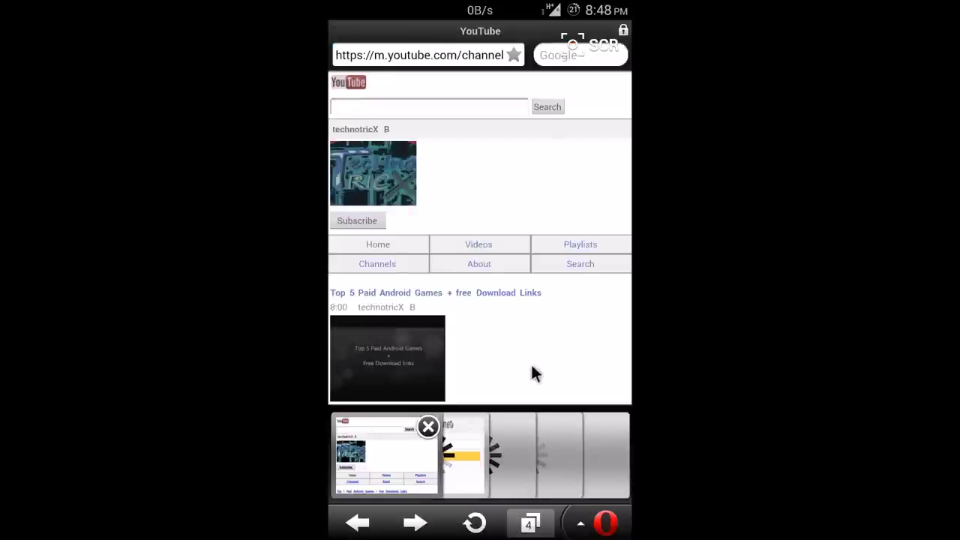
- Scroll the YouTube channel, check the network test result, then scroll the Facebook feed
{"action": "left_click_drag", "start_coordinate": [527, 422], "coordinate": [517, 257]}
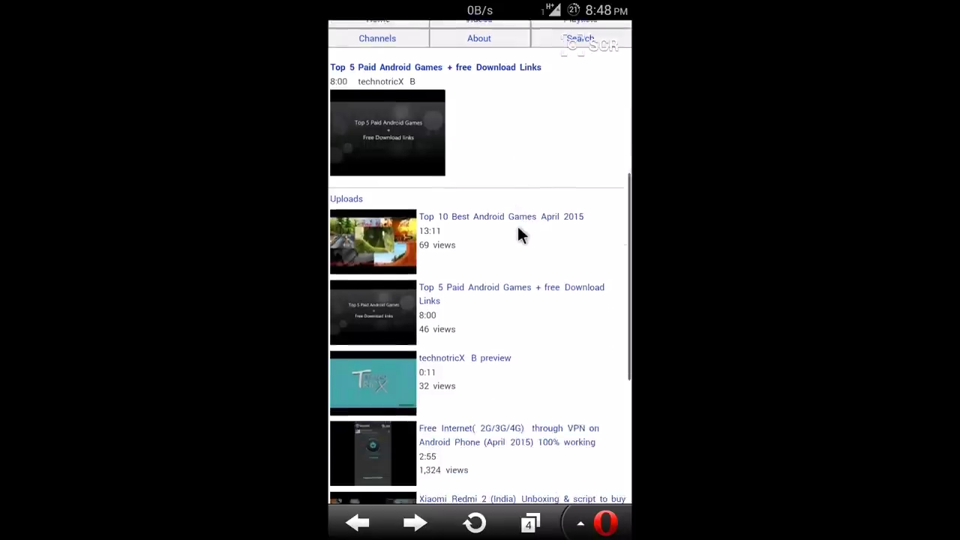
{"action": "left_click_drag", "start_coordinate": [491, 166], "coordinate": [498, 480]}
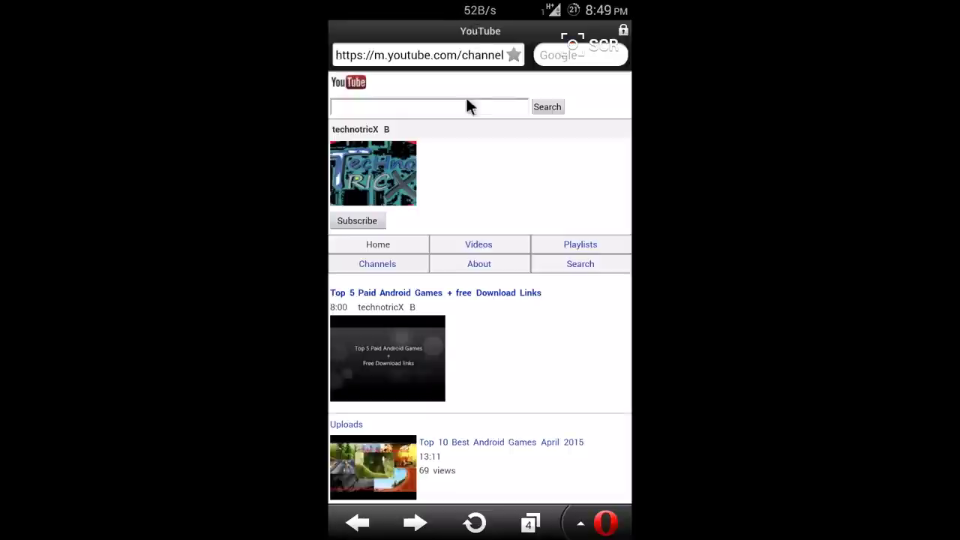
{"action": "left_click", "coordinate": [529, 523]}
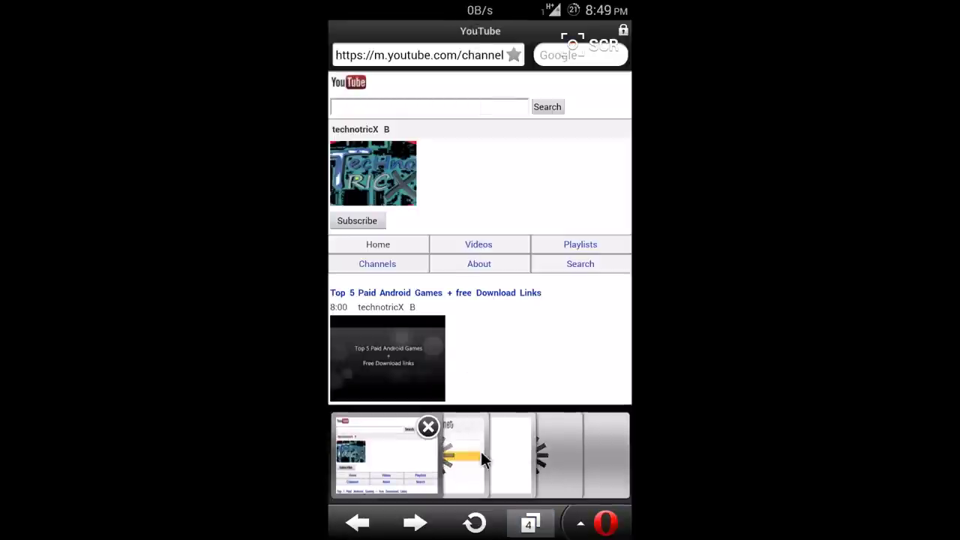
{"action": "left_click", "coordinate": [498, 449]}
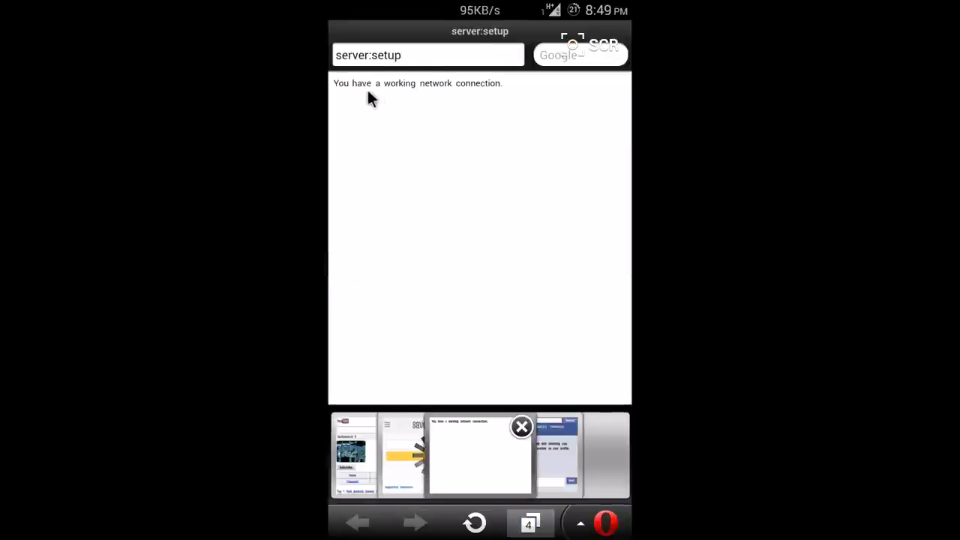
{"action": "left_click", "coordinate": [548, 476]}
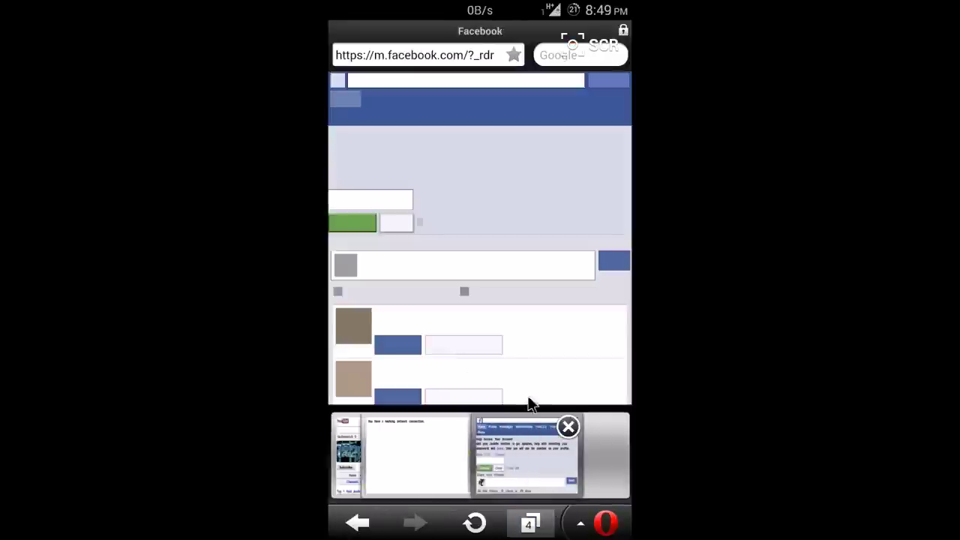
{"action": "left_click_drag", "start_coordinate": [520, 456], "coordinate": [532, 191]}
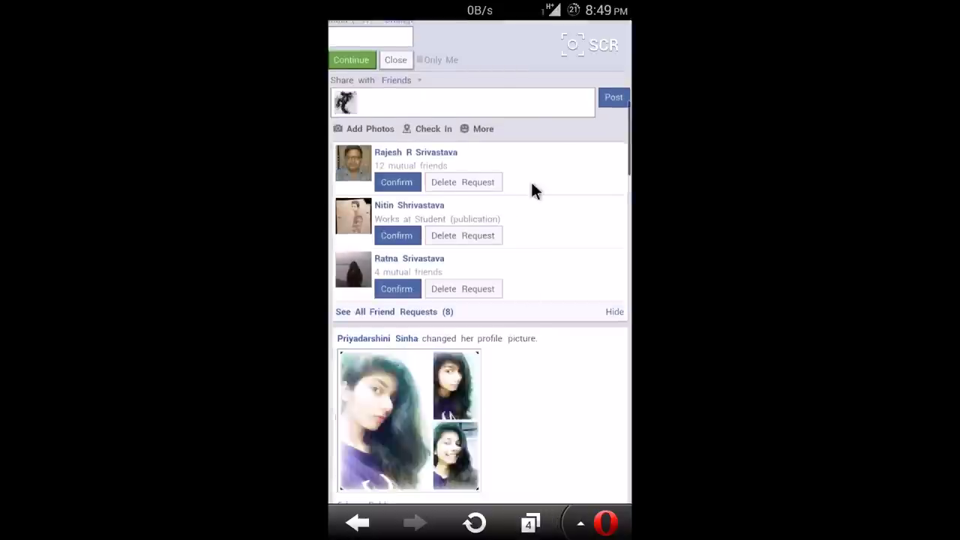
{"action": "left_click", "coordinate": [531, 525]}
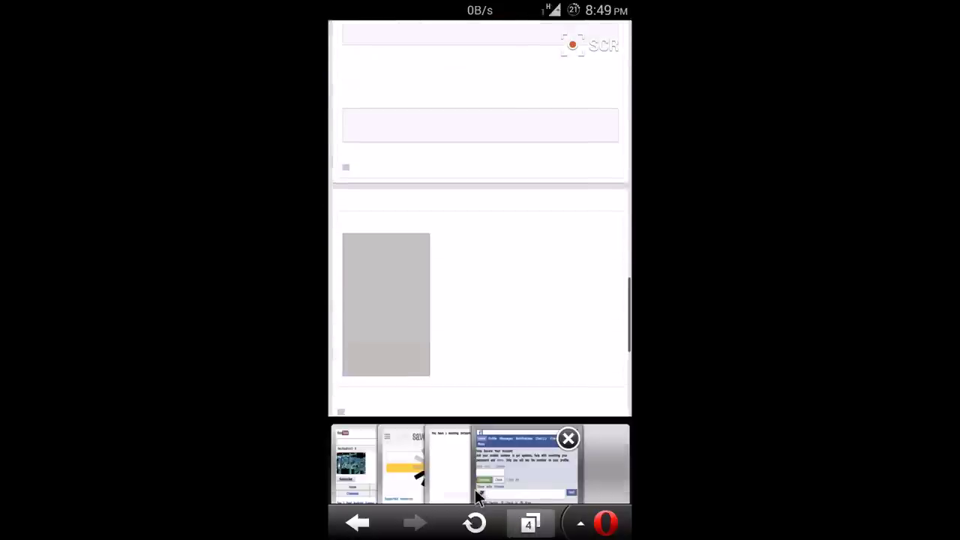
- Start downloading the MP4 360p version of the video from savefrom.net
{"action": "left_click", "coordinate": [408, 464]}
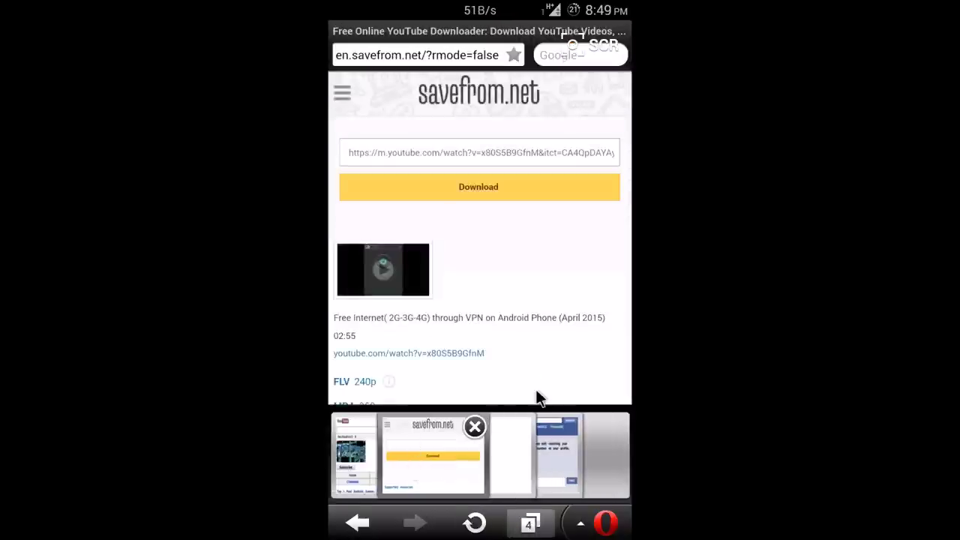
{"action": "left_click", "coordinate": [351, 404]}
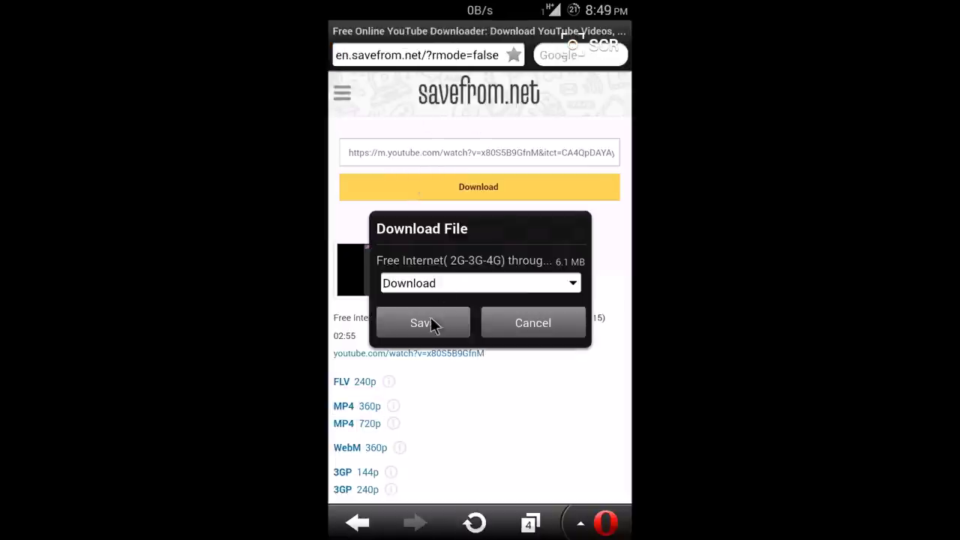
{"action": "left_click", "coordinate": [426, 323]}
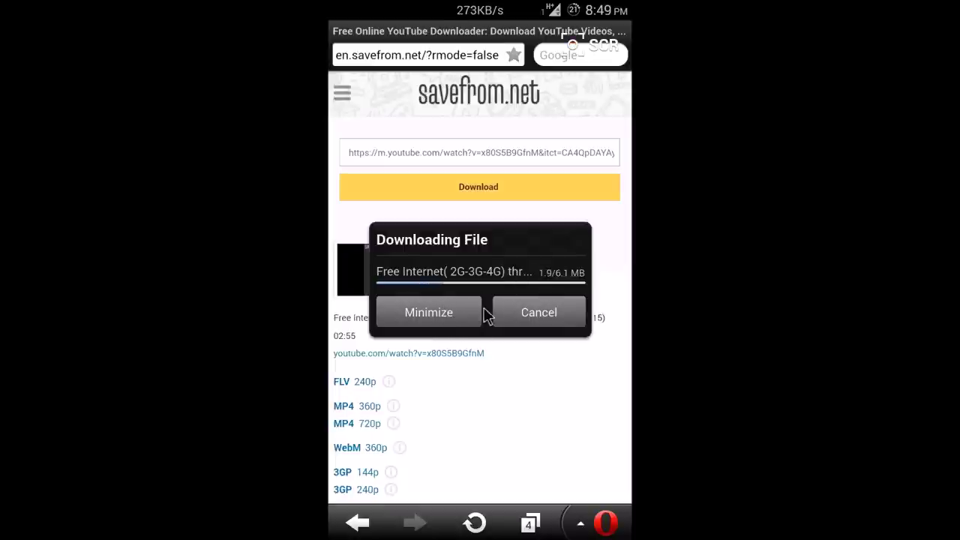
- Minimize the download dialog so the 6.1 MB video keeps downloading in the background
{"action": "left_click", "coordinate": [429, 312]}
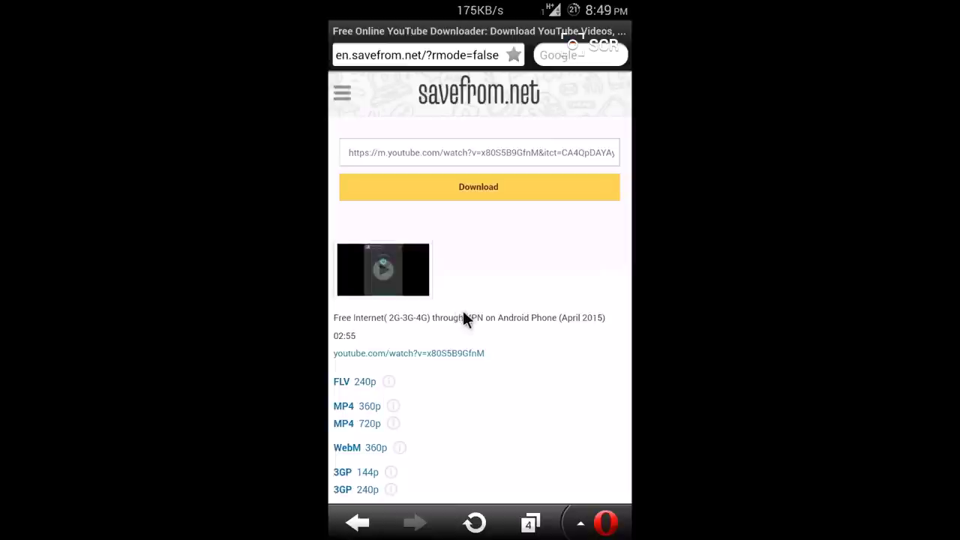